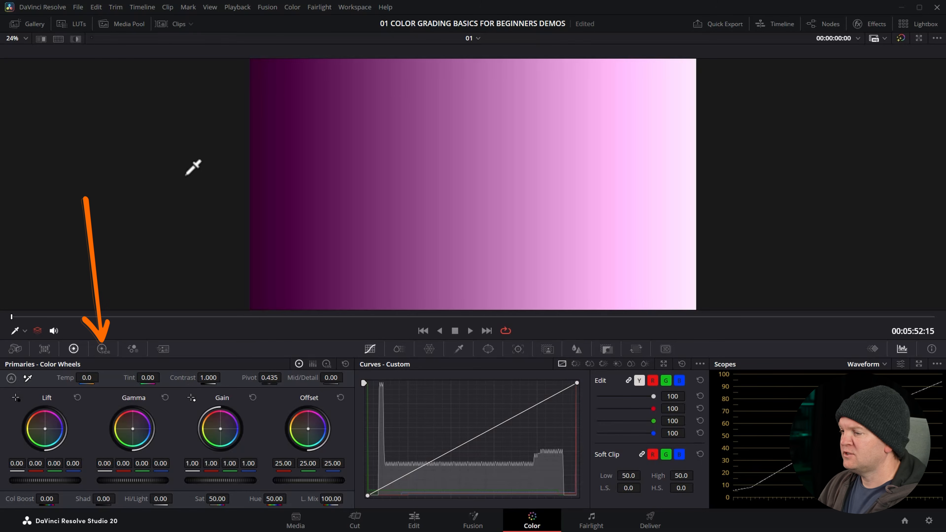
Open the High Dynamic Range color wheels and step through the zone wheels from Black to Specular
{"action": "left_click", "coordinate": [105, 352]}
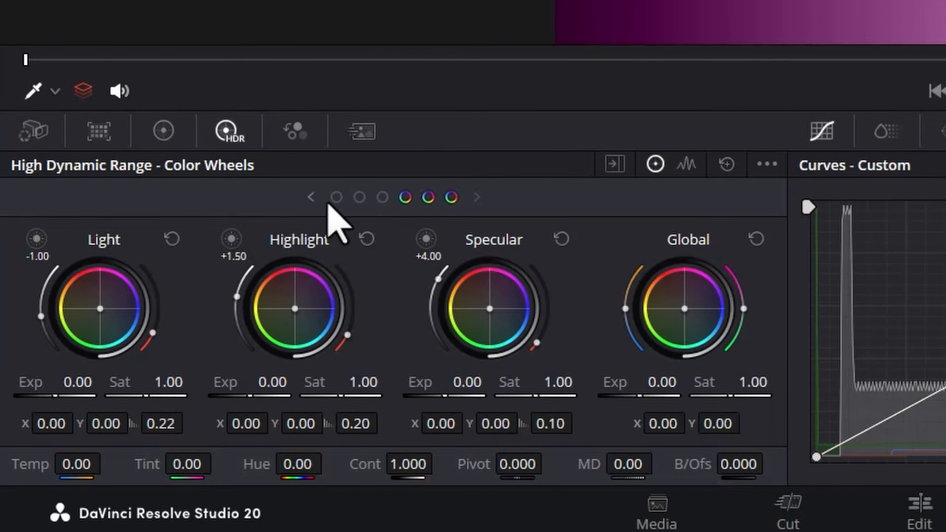
{"action": "left_click", "coordinate": [311, 197]}
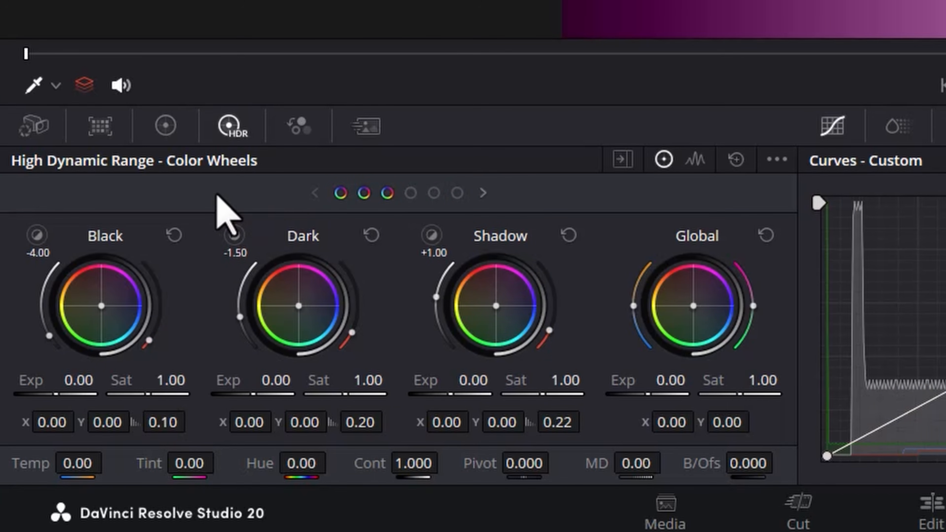
{"action": "left_click", "coordinate": [482, 192]}
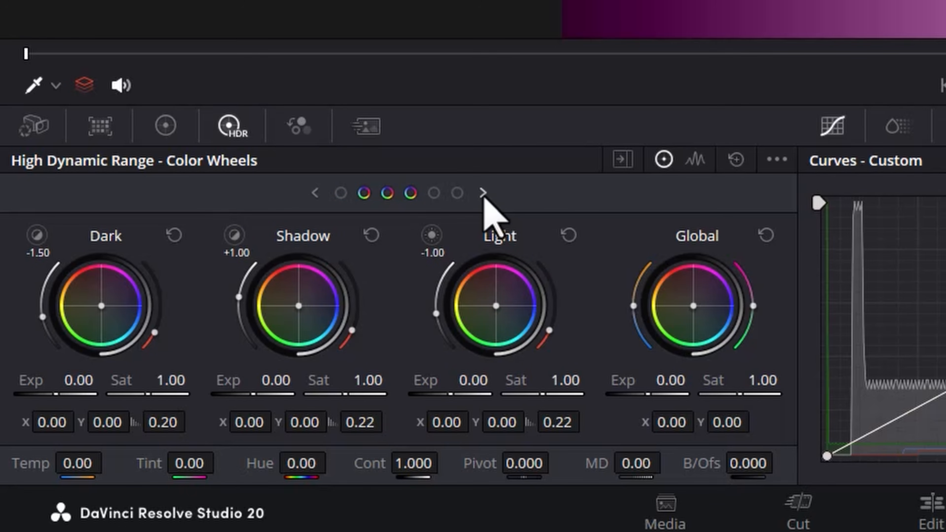
{"action": "left_click", "coordinate": [482, 193]}
{"action": "left_click", "coordinate": [483, 193]}
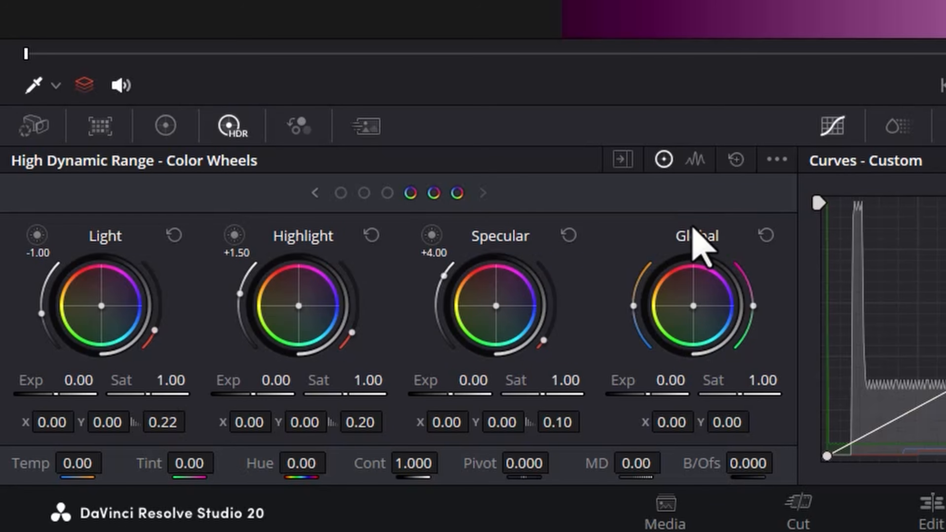
Examine the Global exposure control and browse the zone wheels back to Black, Dark and Shadow
{"action": "mouse_move", "coordinate": [650, 387]}
{"action": "left_mouse_down"}
{"action": "mouse_move", "coordinate": [596, 386]}
{"action": "mouse_move", "coordinate": [650, 386]}
{"action": "left_mouse_up"}
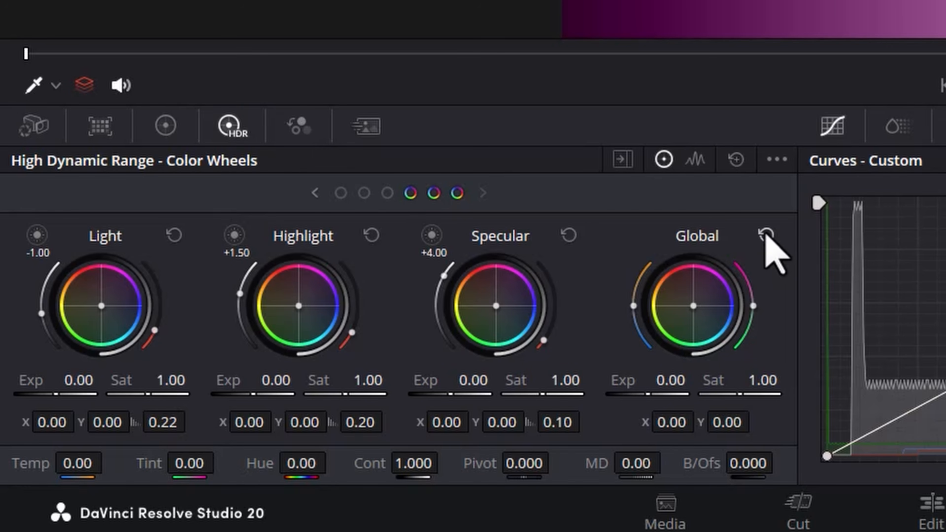
{"action": "left_click", "coordinate": [387, 193]}
{"action": "left_click", "coordinate": [364, 193]}
{"action": "left_click", "coordinate": [341, 193]}
{"action": "left_click", "coordinate": [459, 194]}
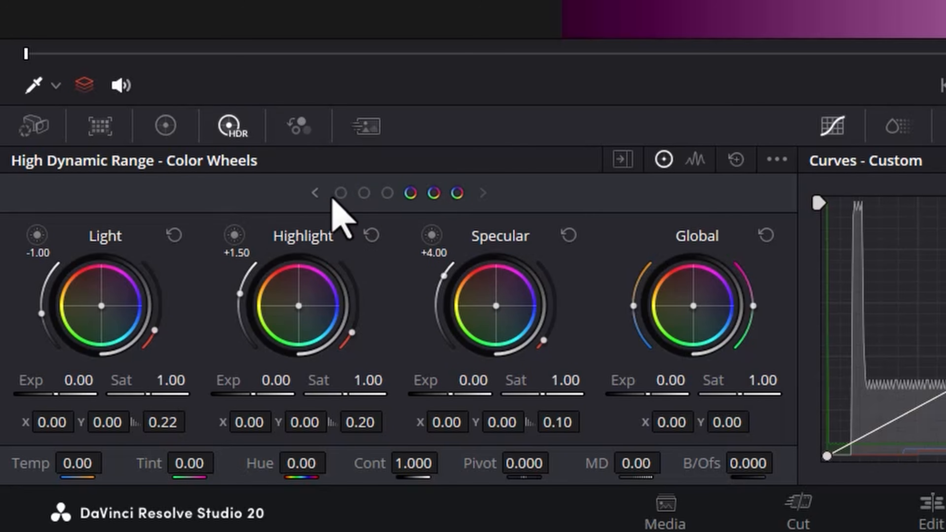
{"action": "left_click", "coordinate": [314, 193]}
{"action": "left_click", "coordinate": [314, 193]}
{"action": "left_click", "coordinate": [313, 193]}
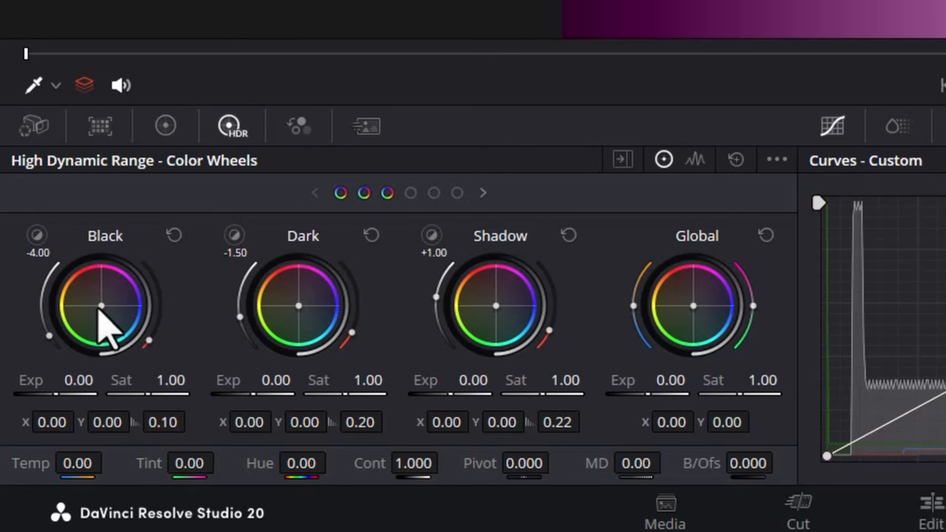
Try adjusting the Black wheel's color balance, exposure and saturation, restoring each to its default
{"action": "left_click_drag", "start_coordinate": [100, 305], "coordinate": [139, 297]}
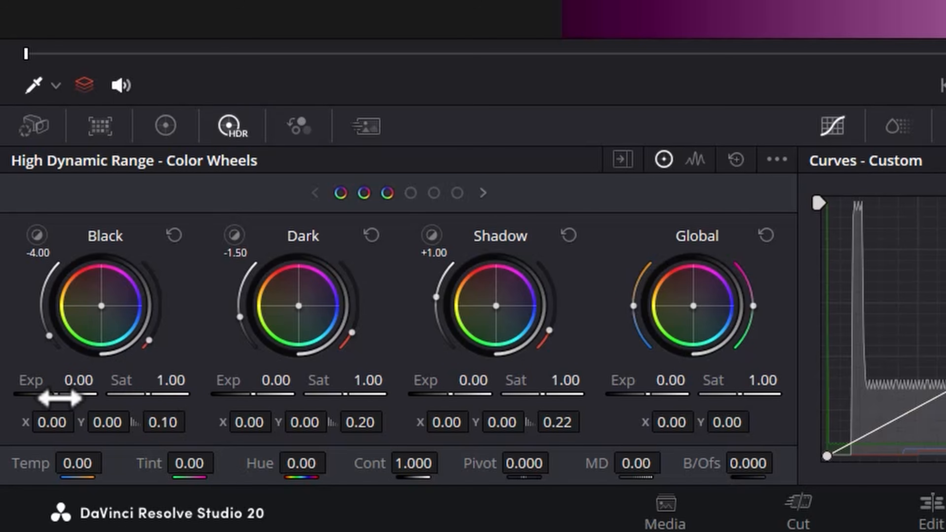
{"action": "left_click_drag", "start_coordinate": [55, 397], "coordinate": [60, 397]}
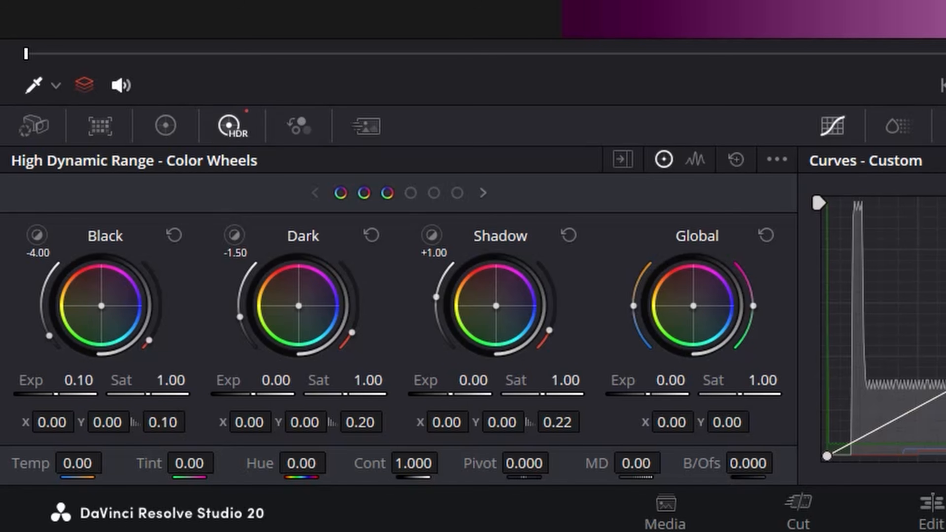
{"action": "left_click_drag", "start_coordinate": [55, 394], "coordinate": [56, 394]}
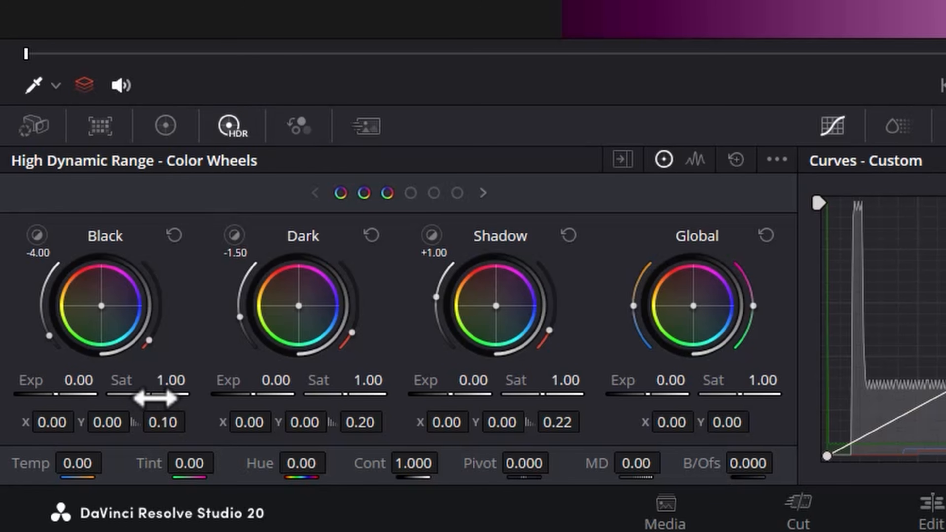
{"action": "left_click_drag", "start_coordinate": [152, 394], "coordinate": [155, 394]}
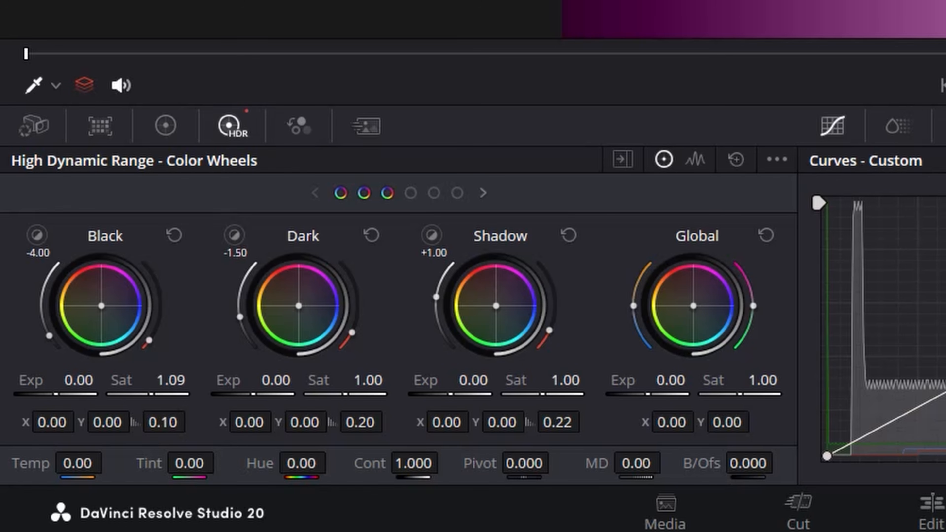
{"action": "double_click", "coordinate": [131, 382]}
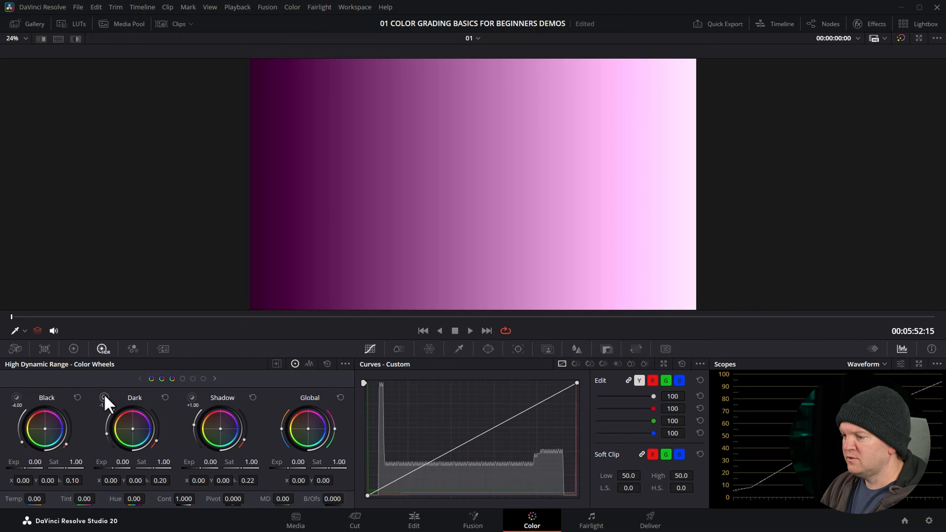
Preview the tonal ranges of the Dark, Shadow, Light and Specular zones on the gradient and browse the remaining zone wheels
{"action": "left_click_drag", "start_coordinate": [105, 397], "coordinate": [104, 398]}
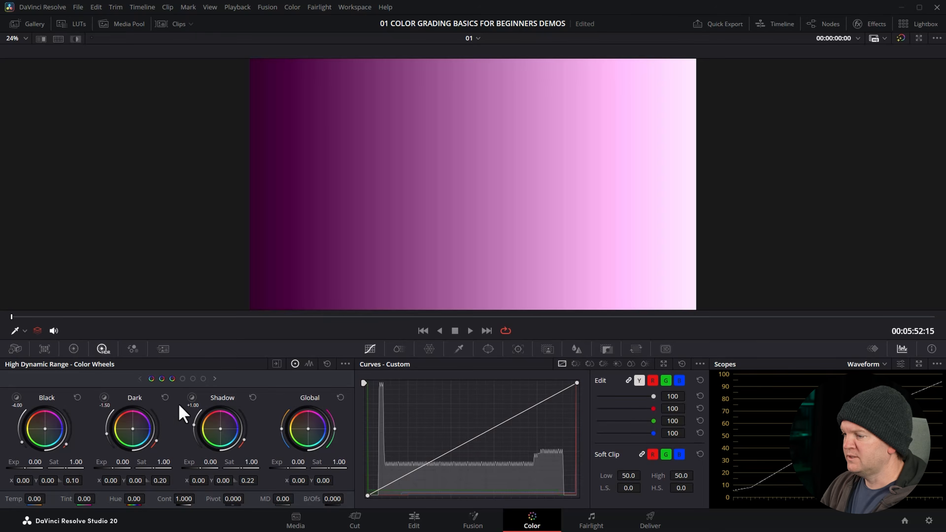
{"action": "left_click_drag", "start_coordinate": [193, 399], "coordinate": [193, 398]}
{"action": "left_click", "coordinate": [182, 379]}
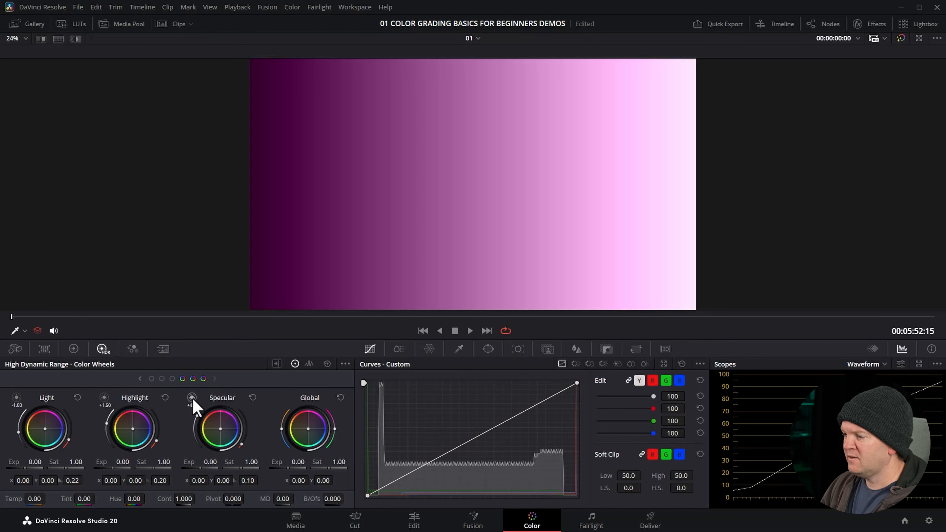
{"action": "left_click_drag", "start_coordinate": [193, 399], "coordinate": [193, 399]}
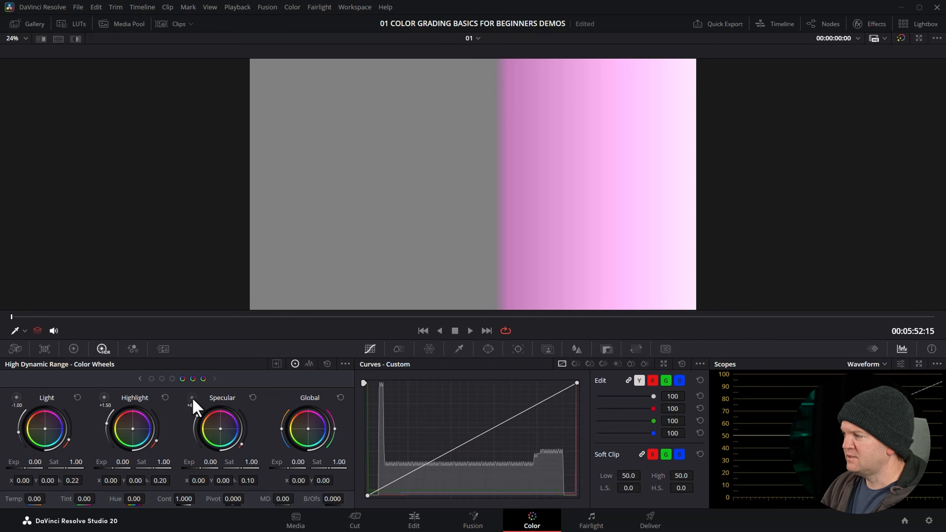
{"action": "left_click", "coordinate": [152, 379]}
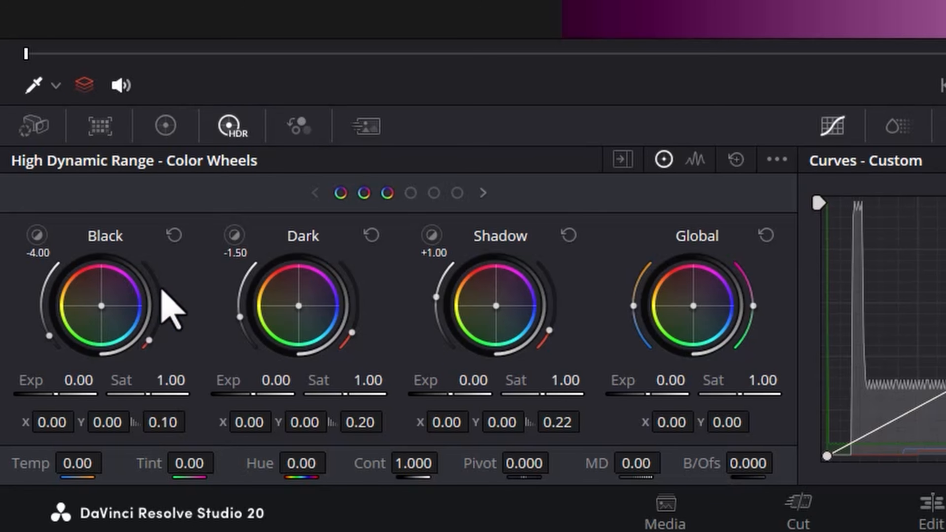
{"action": "left_click", "coordinate": [435, 193]}
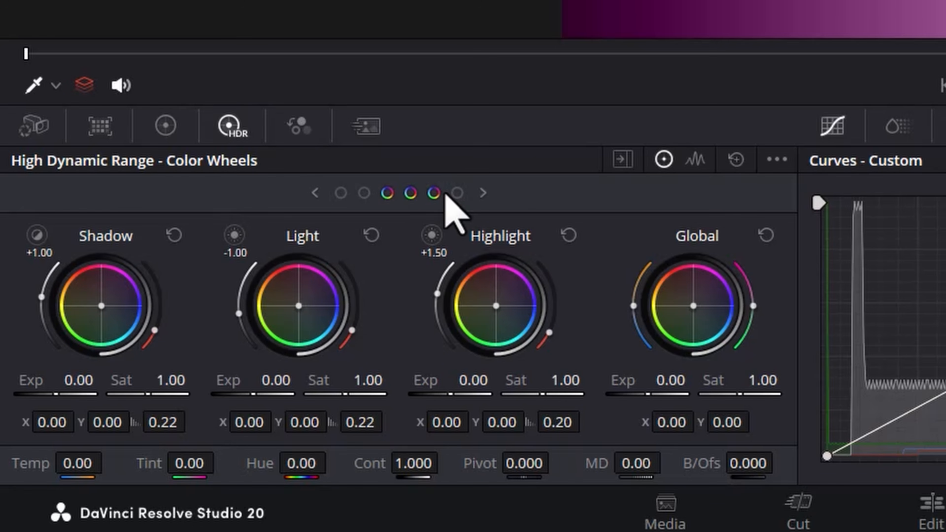
{"action": "left_click", "coordinate": [455, 193]}
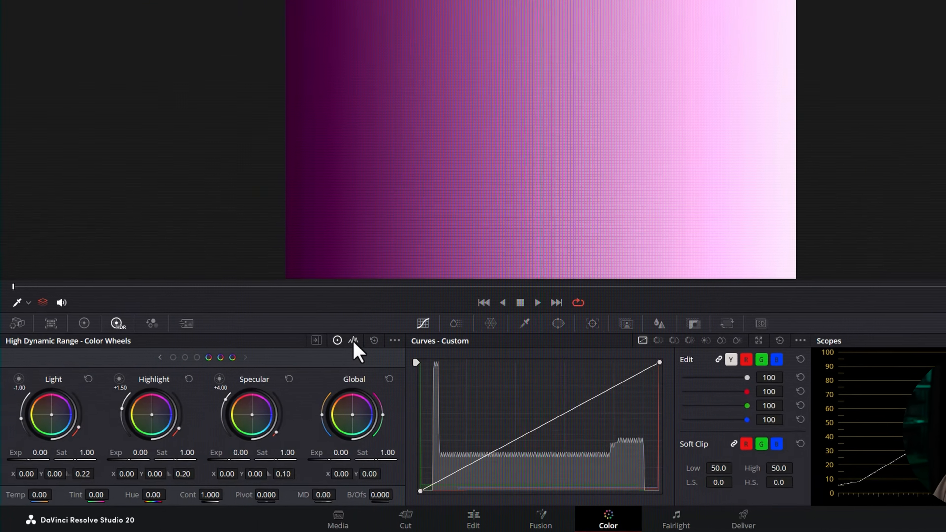
Switch to the Zones Graph and examine the ranges of the Shadow, Dark, Black, Light and Highlight zones
{"action": "left_click", "coordinate": [311, 362]}
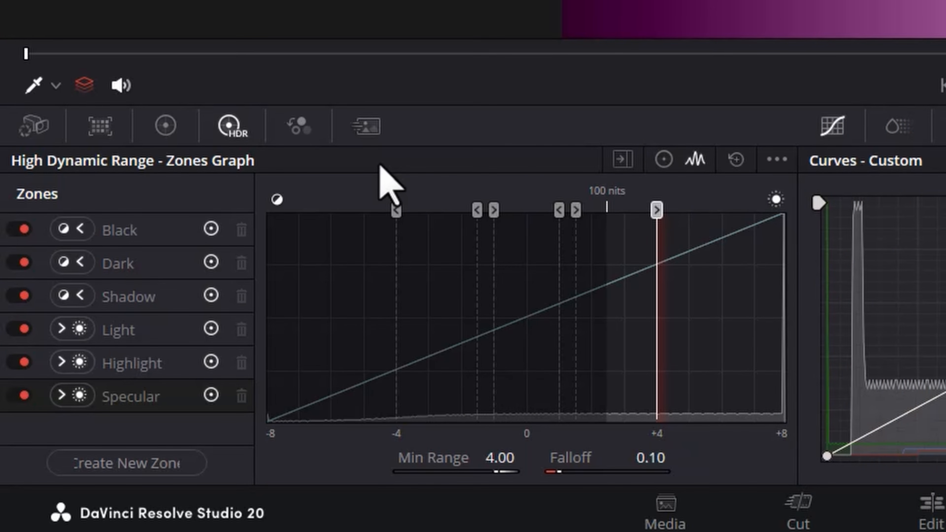
{"action": "left_click", "coordinate": [143, 294]}
{"action": "left_click", "coordinate": [130, 267]}
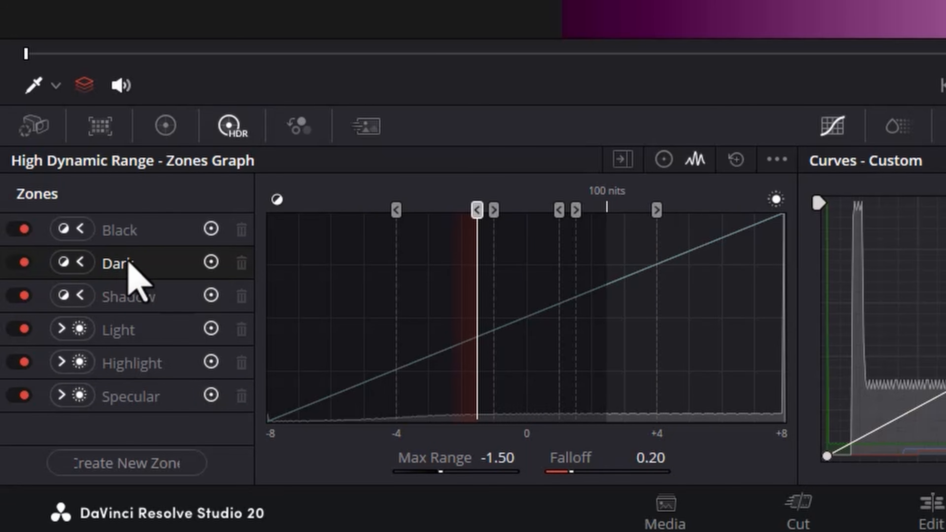
{"action": "left_click", "coordinate": [118, 235]}
{"action": "left_click", "coordinate": [125, 302]}
{"action": "left_click", "coordinate": [124, 330]}
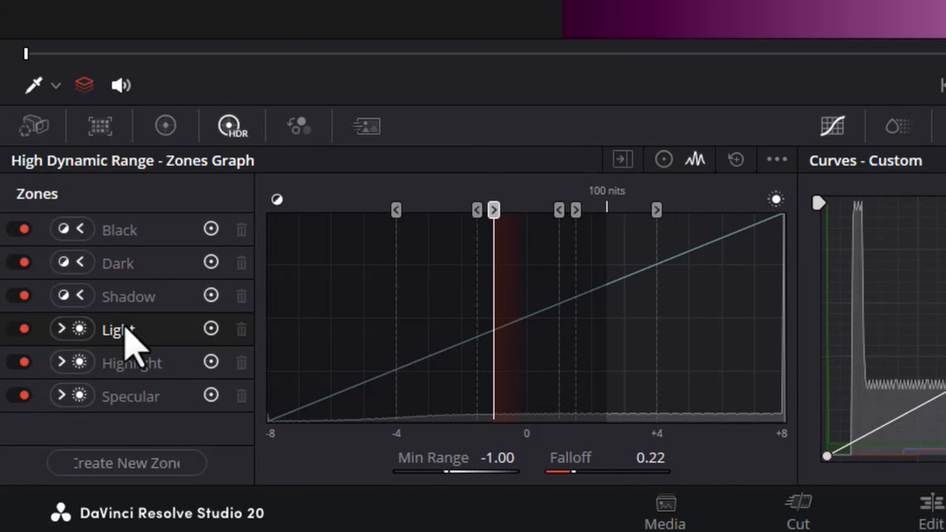
{"action": "left_click", "coordinate": [127, 357]}
Examine the Shadow, Dark and Black zone boundaries in the graph and return to the color wheels
{"action": "left_click", "coordinate": [143, 295]}
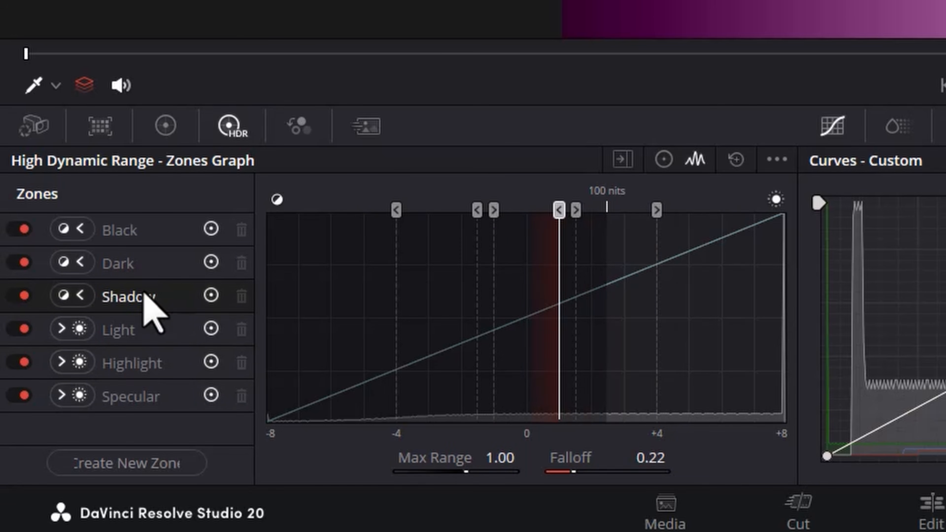
{"action": "left_click", "coordinate": [134, 265]}
{"action": "left_click", "coordinate": [125, 233]}
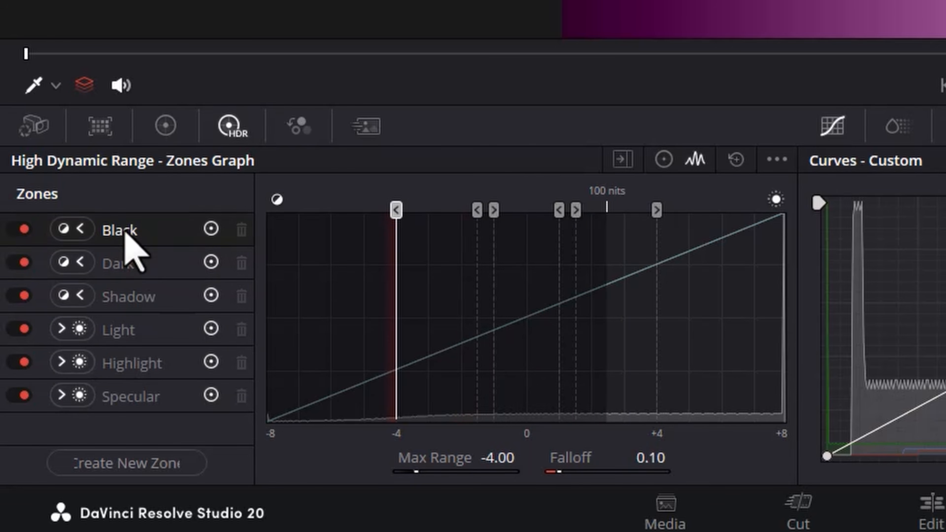
{"action": "mouse_move", "coordinate": [395, 210]}
{"action": "left_mouse_down"}
{"action": "mouse_move", "coordinate": [386, 210]}
{"action": "mouse_move", "coordinate": [433, 209]}
{"action": "mouse_move", "coordinate": [396, 209]}
{"action": "left_mouse_up"}
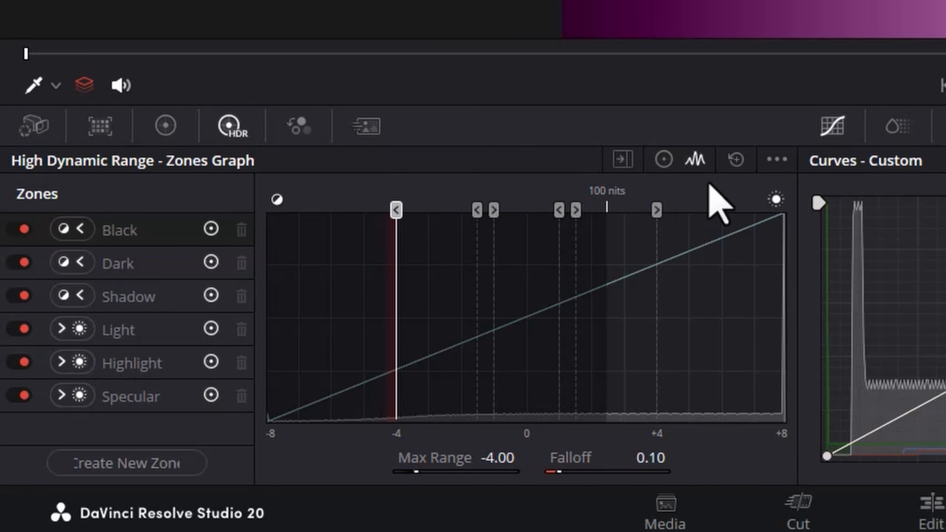
{"action": "left_click", "coordinate": [666, 160]}
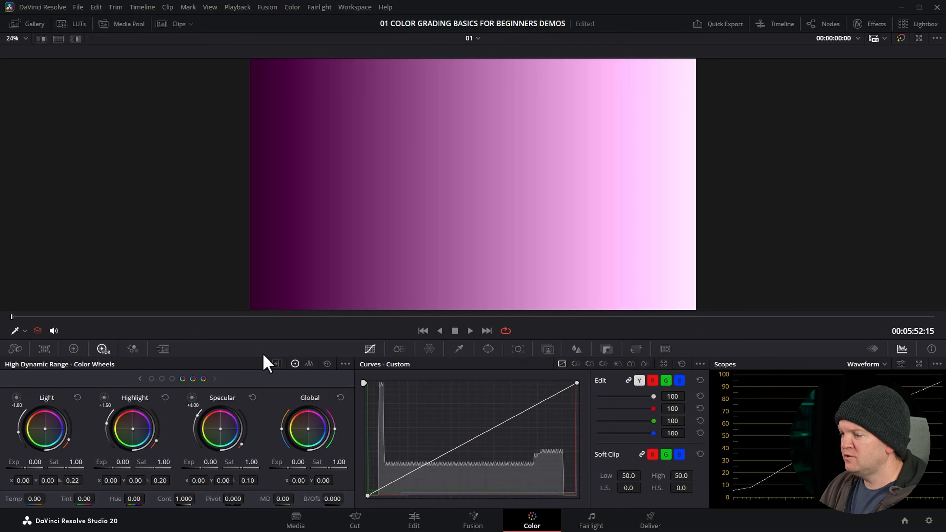
Preview the Highlight zone's range and set its exposure to about 2.22
{"action": "left_click_drag", "start_coordinate": [104, 398], "coordinate": [106, 398]}
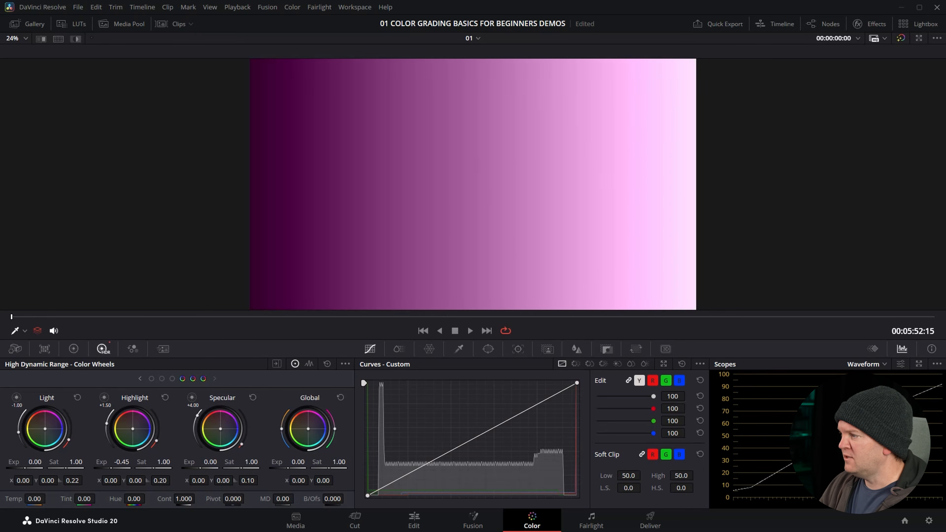
{"action": "left_click_drag", "start_coordinate": [109, 463], "coordinate": [120, 463]}
Try the Black zone's exposure at -6.00 and at about 4.57, and reset the Black wheel
{"action": "left_click", "coordinate": [151, 379]}
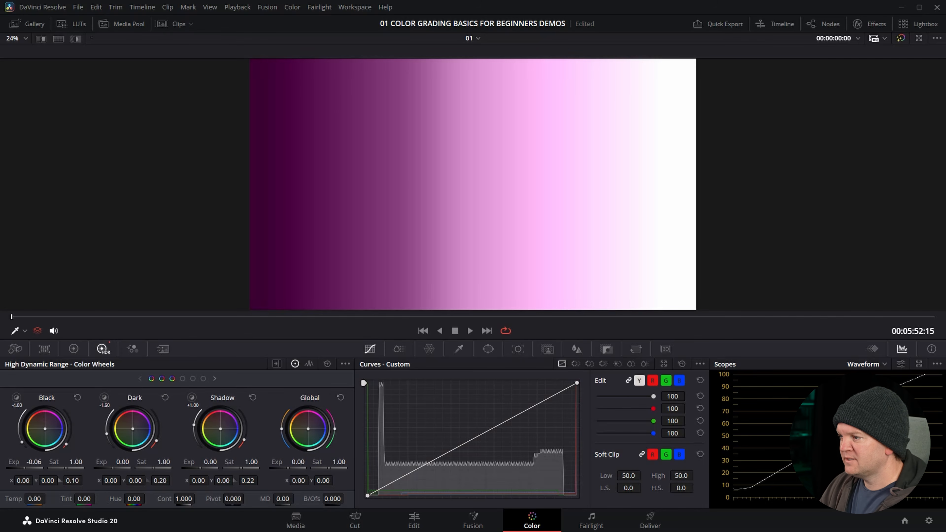
{"action": "left_click_drag", "start_coordinate": [35, 462], "coordinate": [30, 462]}
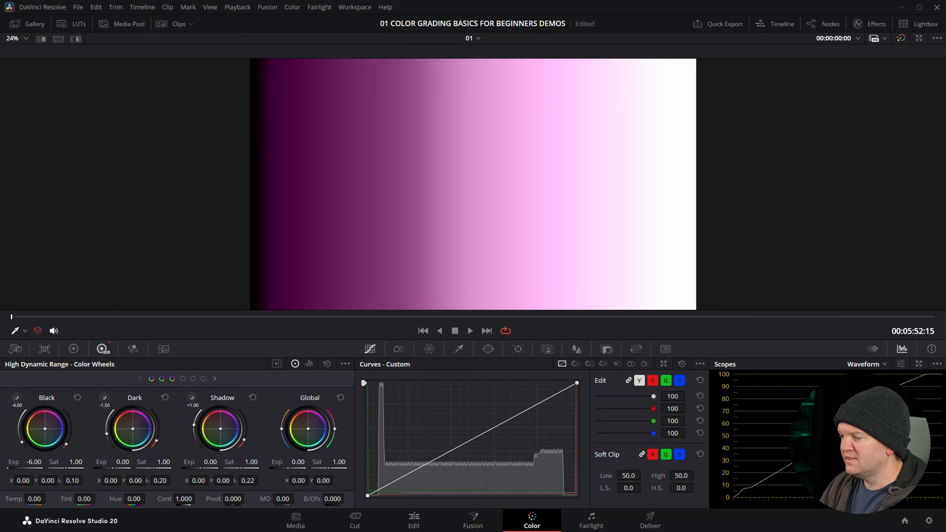
{"action": "left_click_drag", "start_coordinate": [29, 462], "coordinate": [41, 463]}
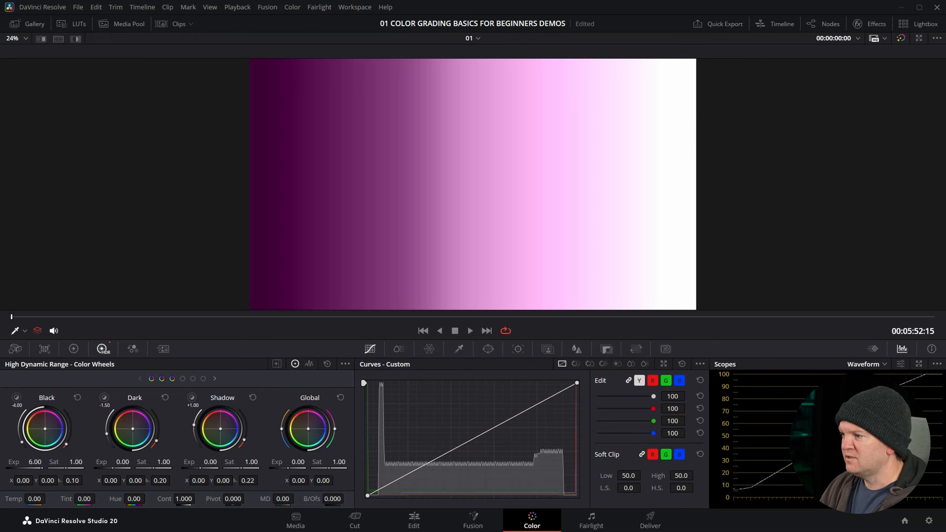
{"action": "left_click", "coordinate": [77, 398]}
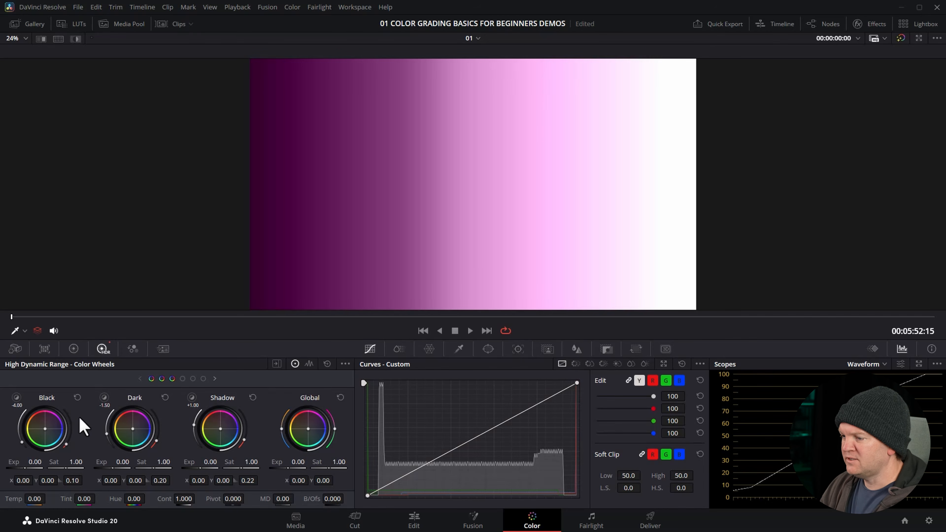
Reset the Highlight wheel, try tinting Highlight violet (X 0.35, Y 0.16) and Light orange (X -0.43, Y 0.19), and reset all HDR wheels
{"action": "left_click", "coordinate": [193, 378]}
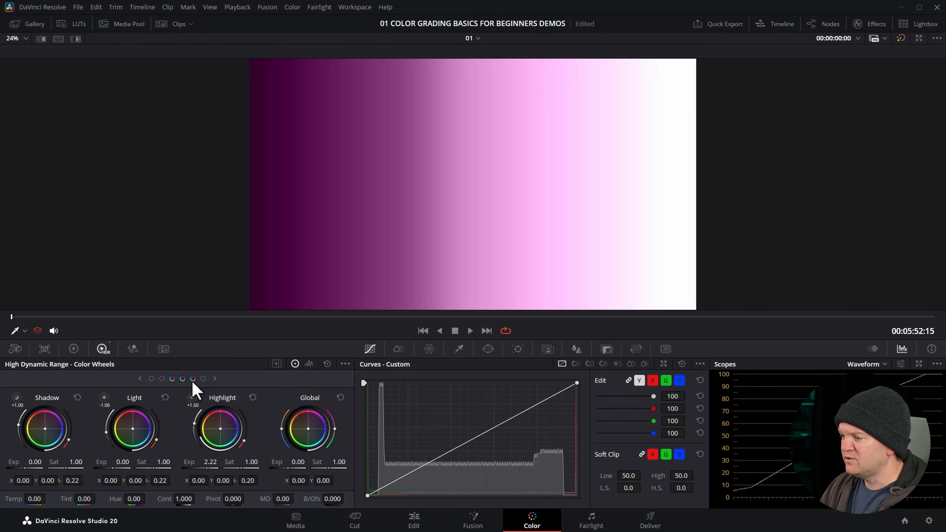
{"action": "left_click", "coordinate": [254, 399]}
{"action": "left_click_drag", "start_coordinate": [217, 406], "coordinate": [230, 401]}
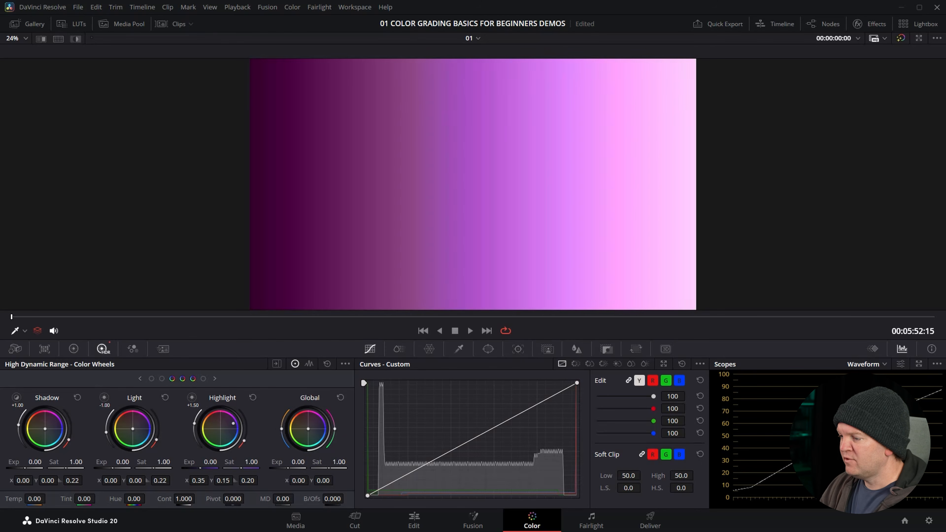
{"action": "left_click_drag", "start_coordinate": [135, 428], "coordinate": [117, 423]}
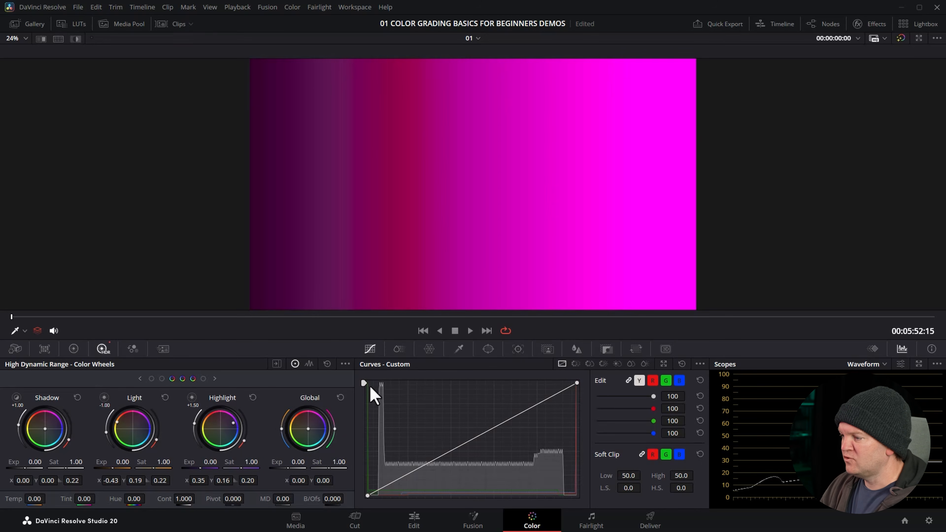
{"action": "left_click", "coordinate": [327, 365]}
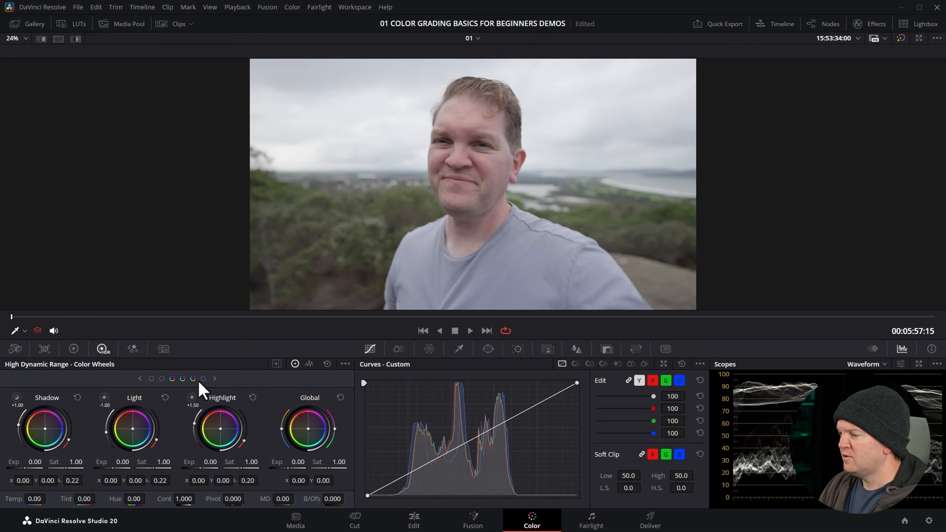
Bring the Specular wheel into view and preview which parts of the portrait its zone affects
{"action": "left_click", "coordinate": [204, 379]}
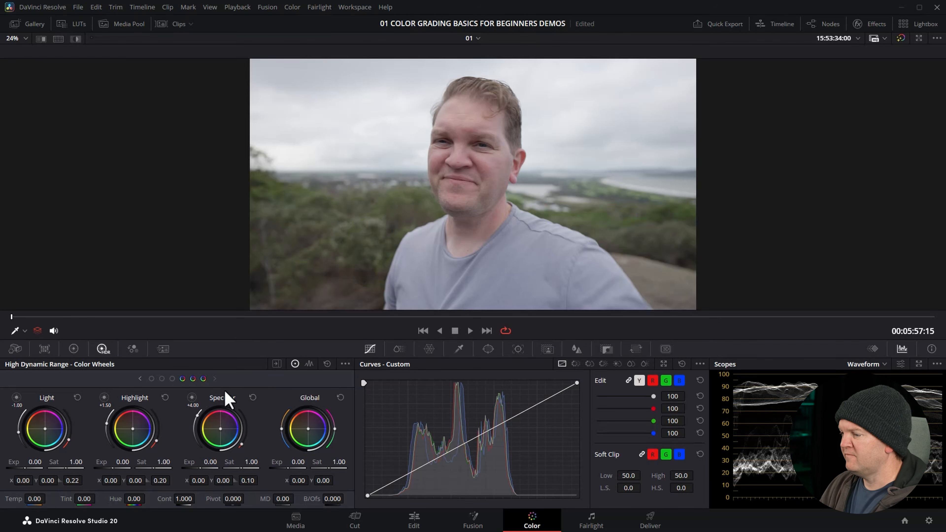
{"action": "left_click", "coordinate": [193, 398]}
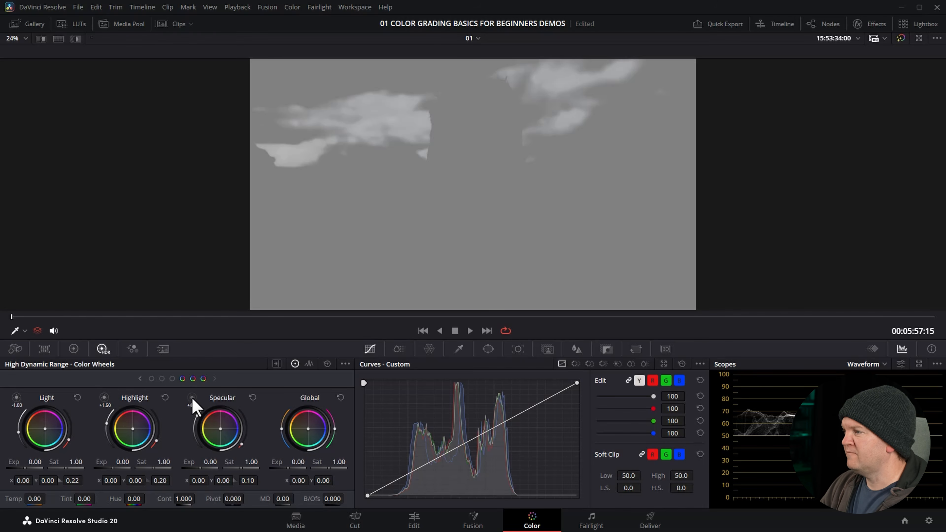
{"action": "left_click", "coordinate": [192, 398]}
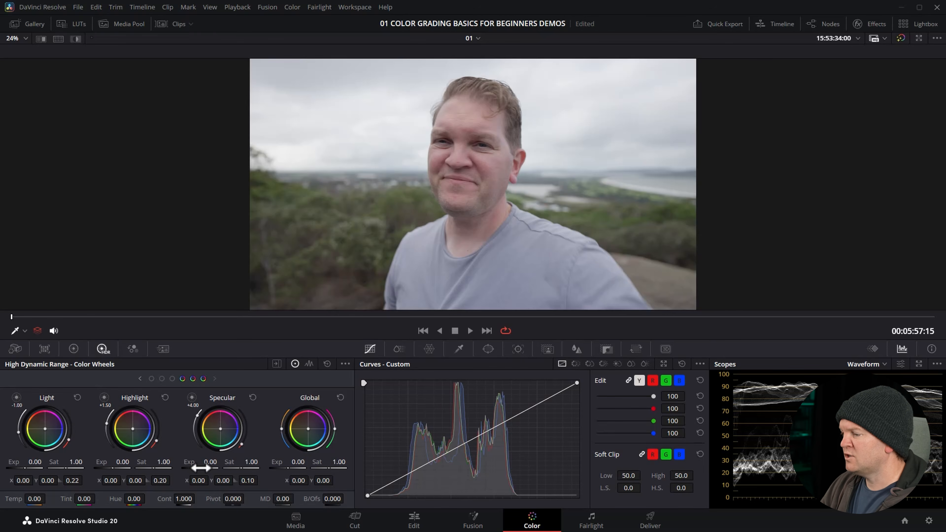
Try the Specular zone's exposure at 6.00 and at about 4.97, and reset the Specular wheel
{"action": "left_click_drag", "start_coordinate": [201, 468], "coordinate": [257, 468]}
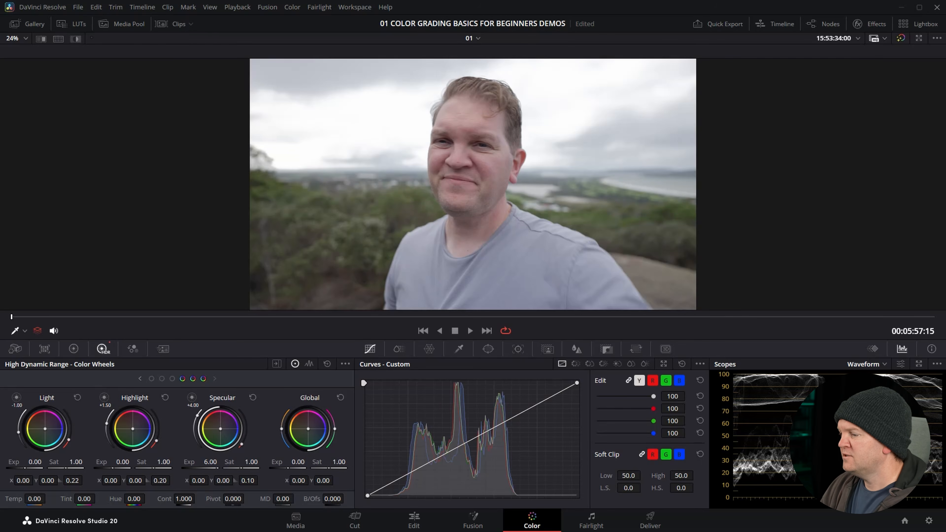
{"action": "left_click_drag", "start_coordinate": [218, 466], "coordinate": [284, 466]}
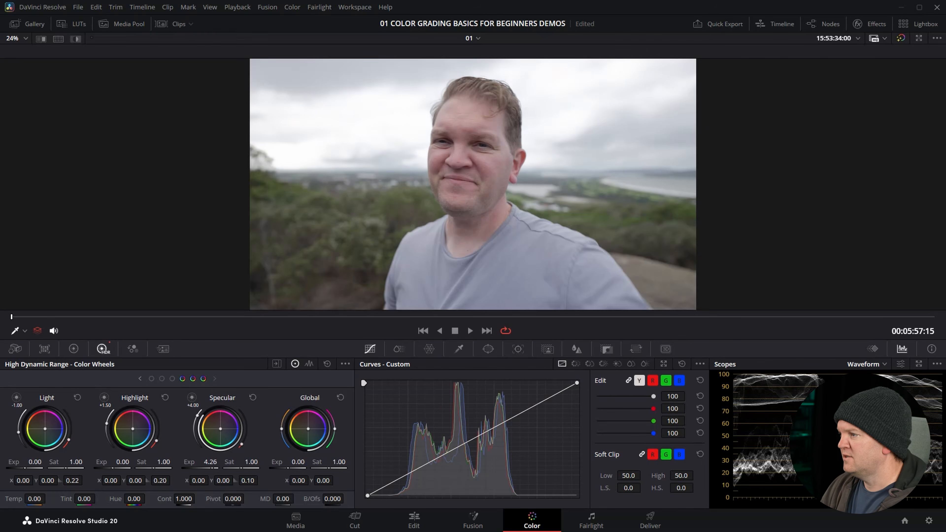
{"action": "left_click", "coordinate": [253, 398]}
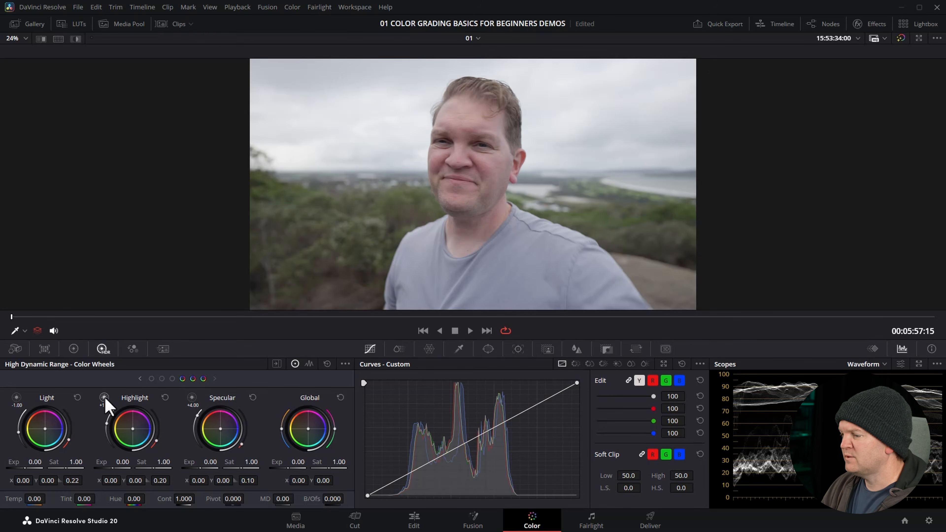
Preview the Highlight zone's range and lower its exposure to darken the sky, first to about -0.77 and, after a reset, to about -2.57
{"action": "left_click", "coordinate": [104, 398]}
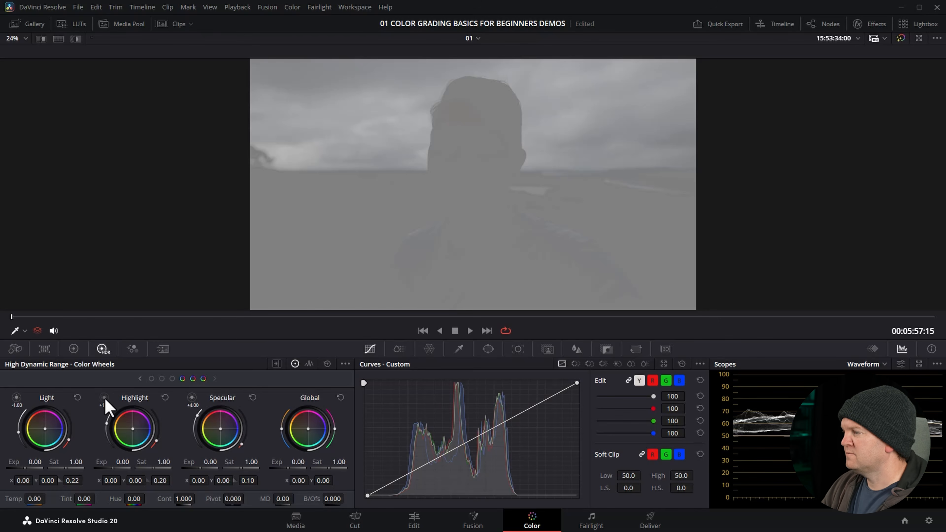
{"action": "left_click_drag", "start_coordinate": [113, 469], "coordinate": [88, 468]}
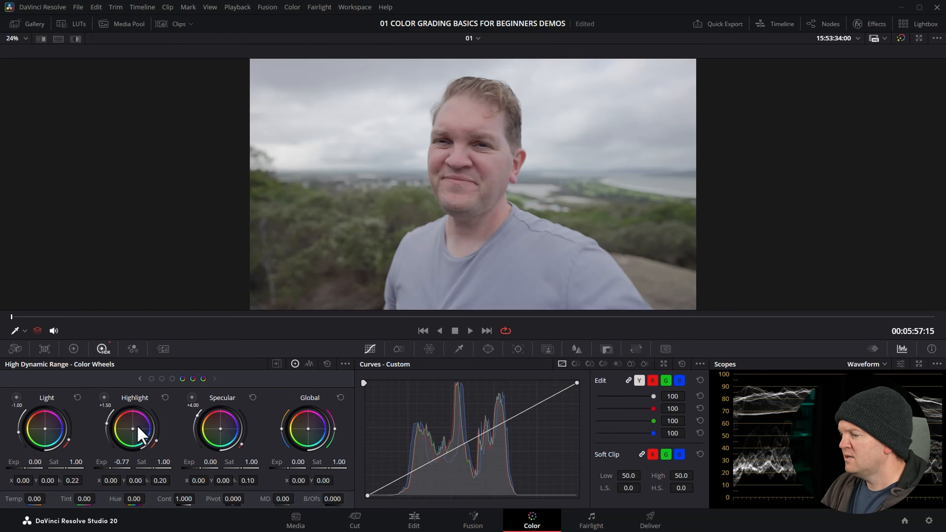
{"action": "left_click", "coordinate": [165, 398]}
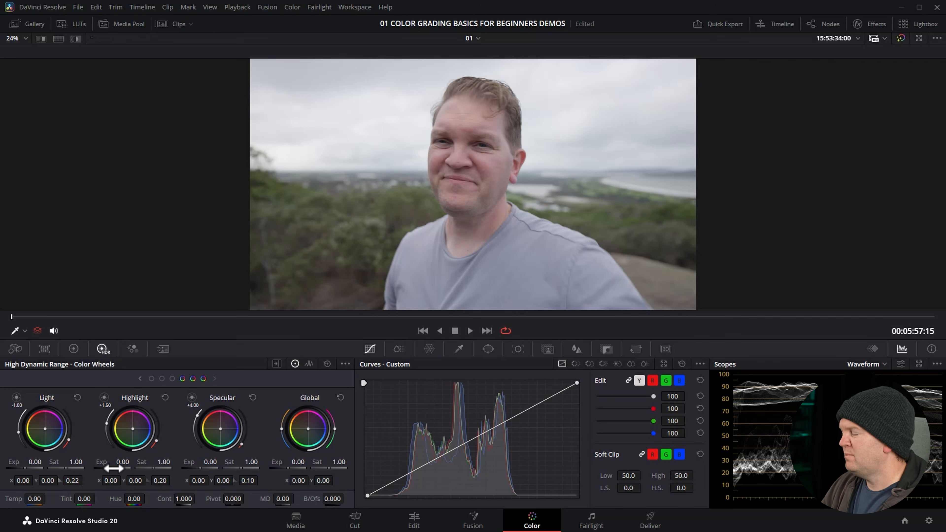
{"action": "left_click_drag", "start_coordinate": [112, 469], "coordinate": [28, 468]}
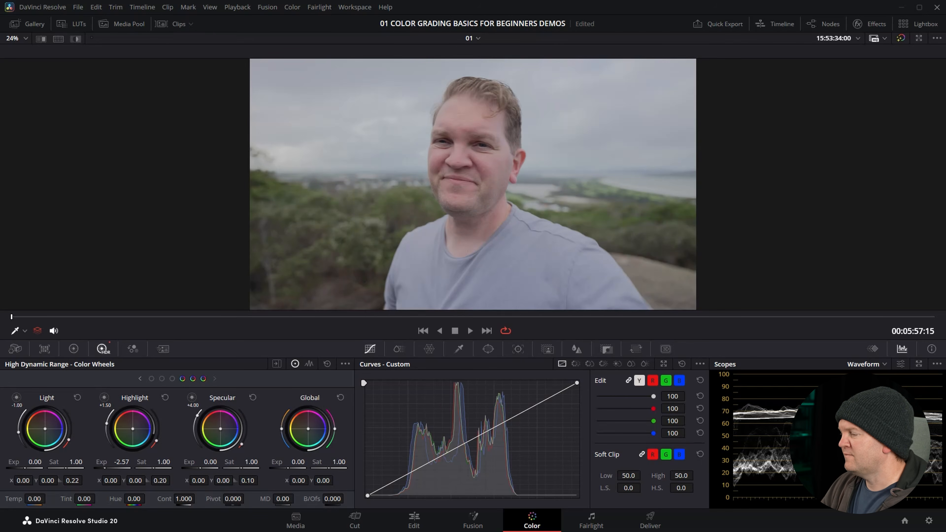